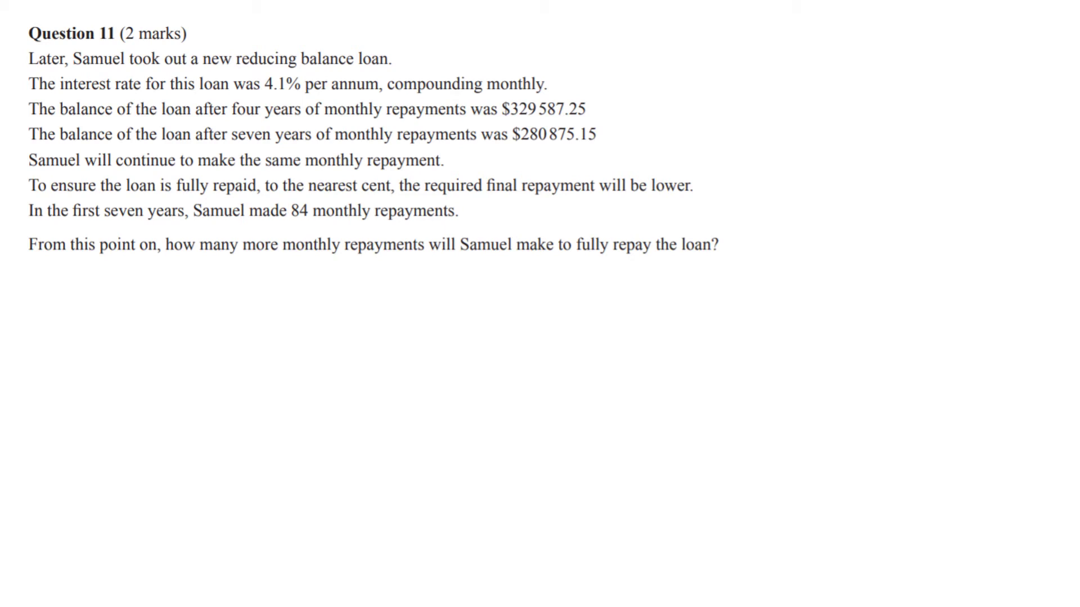
Underline reducing balance loan, 4.1% p.a., monthly, the 4- and 7-year balances, and monthly repayment
drag(239, 67, 387, 67)
drag(266, 97, 375, 99)
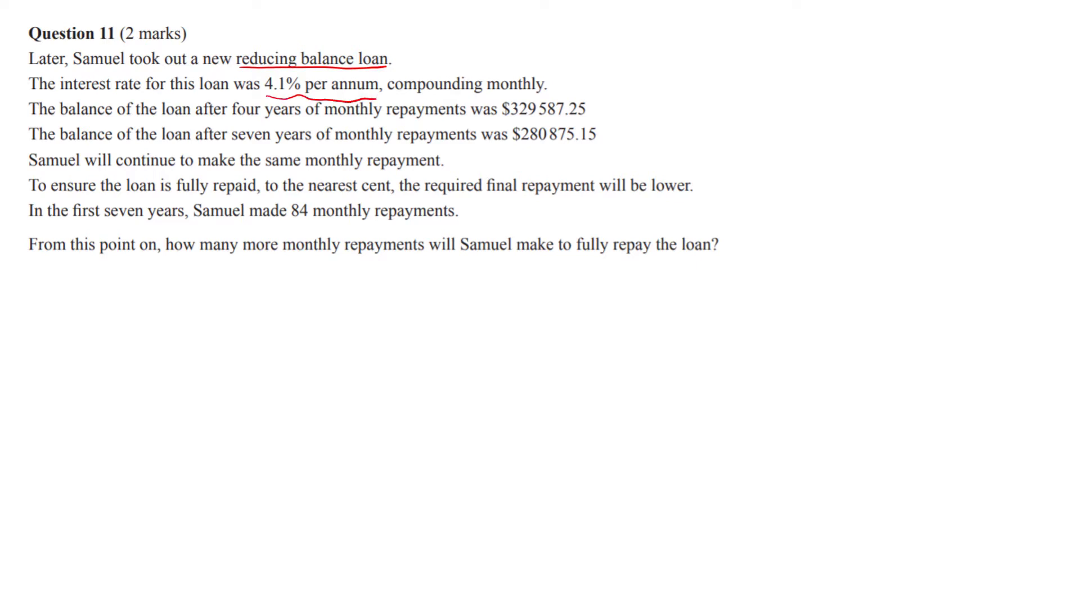
drag(493, 92, 546, 88)
drag(234, 119, 304, 115)
drag(502, 115, 595, 112)
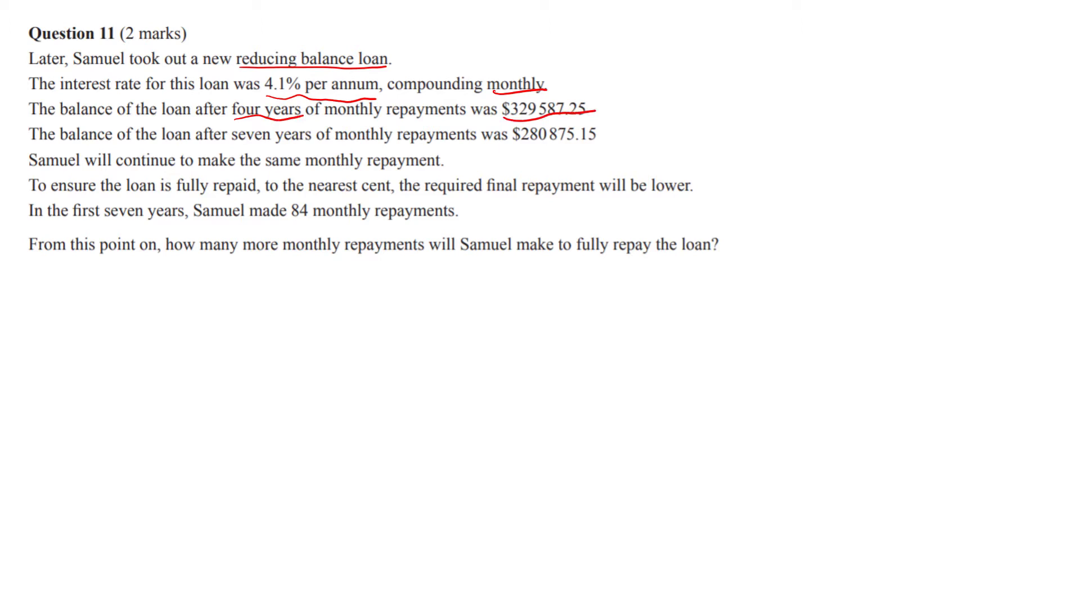
drag(239, 144, 320, 145)
drag(508, 145, 602, 137)
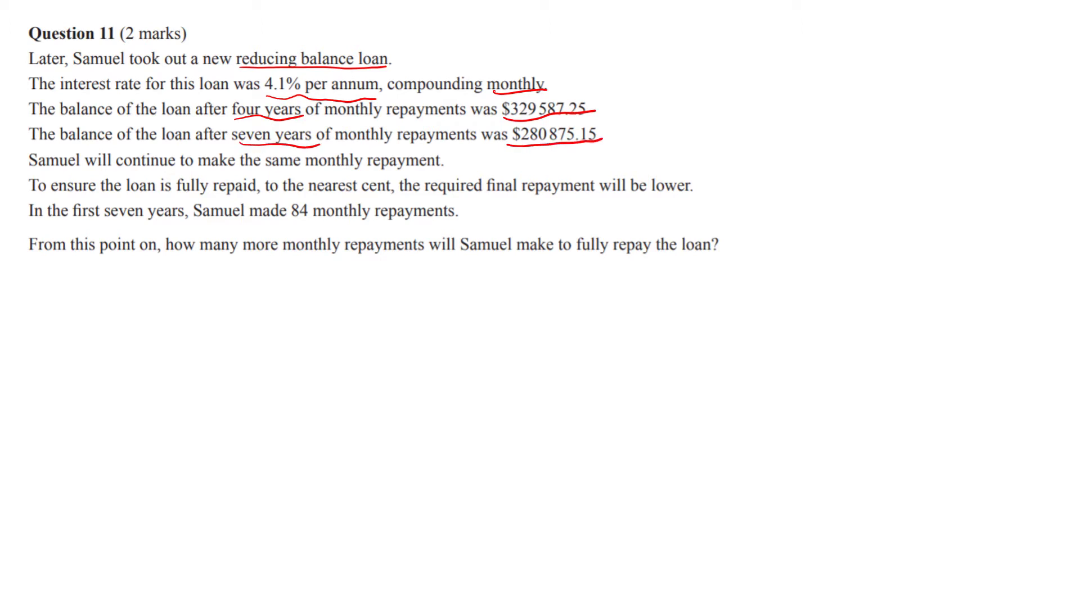
drag(308, 172, 436, 170)
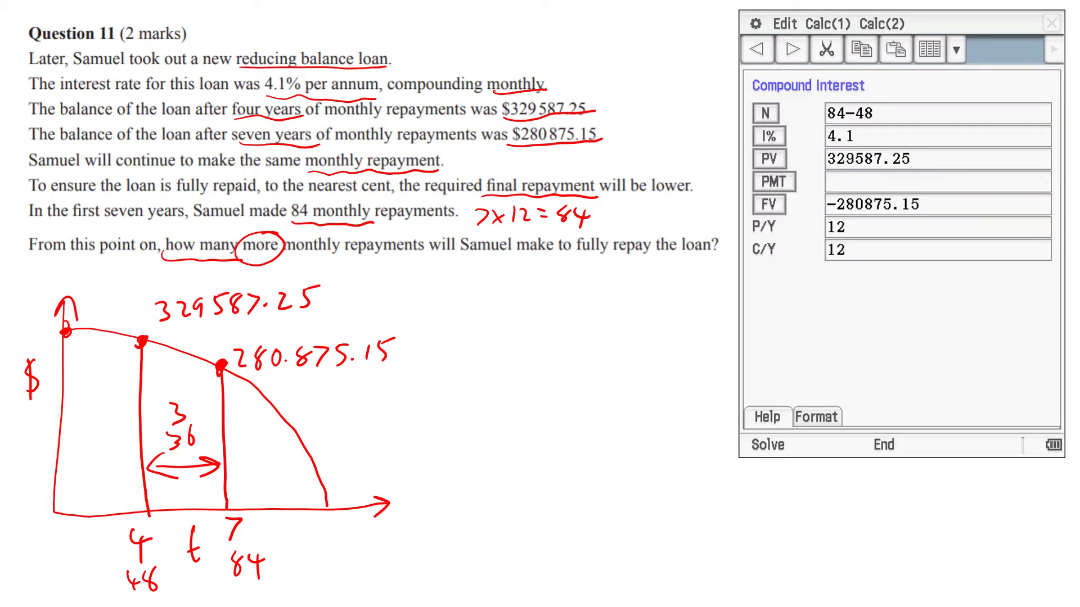
Circle the 4.1 rate and PV 329587.25 in red, undoing stray marks on N and FV
mouse_move(882, 102)
mouse_down()
mouse_move(854, 96)
mouse_move(886, 105)
mouse_up()
key(ctrl+z)
drag(859, 131, 852, 127)
mouse_move(824, 151)
mouse_down()
mouse_move(936, 159)
mouse_move(911, 140)
mouse_up()
drag(829, 213, 847, 209)
key(ctrl+z)
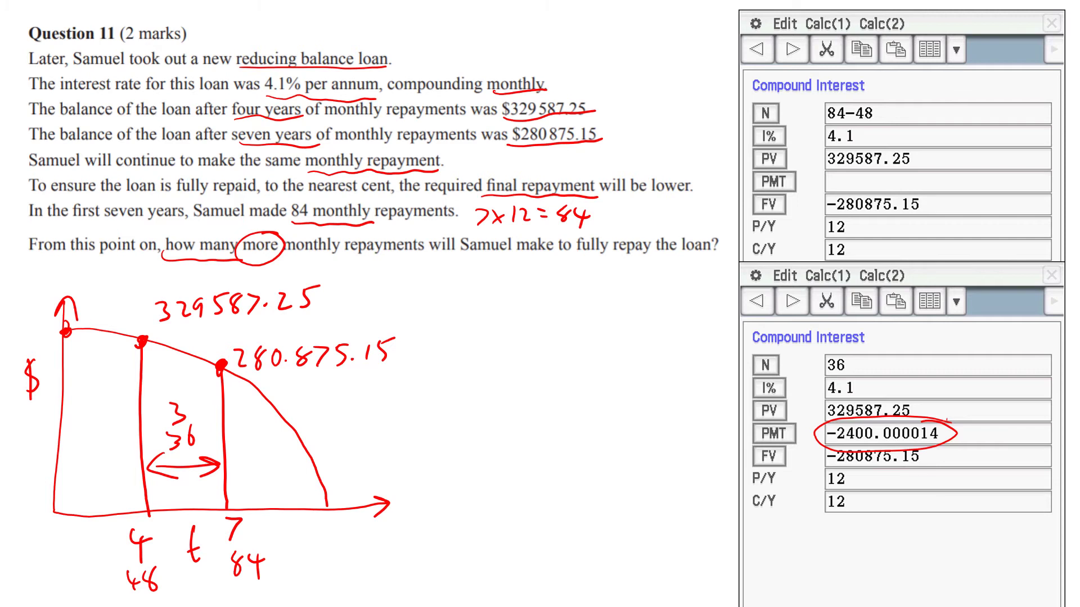
Mark where the balance curve reaches zero and circle 280875.15 with an arrow to the axis
drag(327, 502, 332, 523)
mouse_move(405, 325)
mouse_down()
mouse_move(218, 368)
mouse_move(396, 337)
mouse_up()
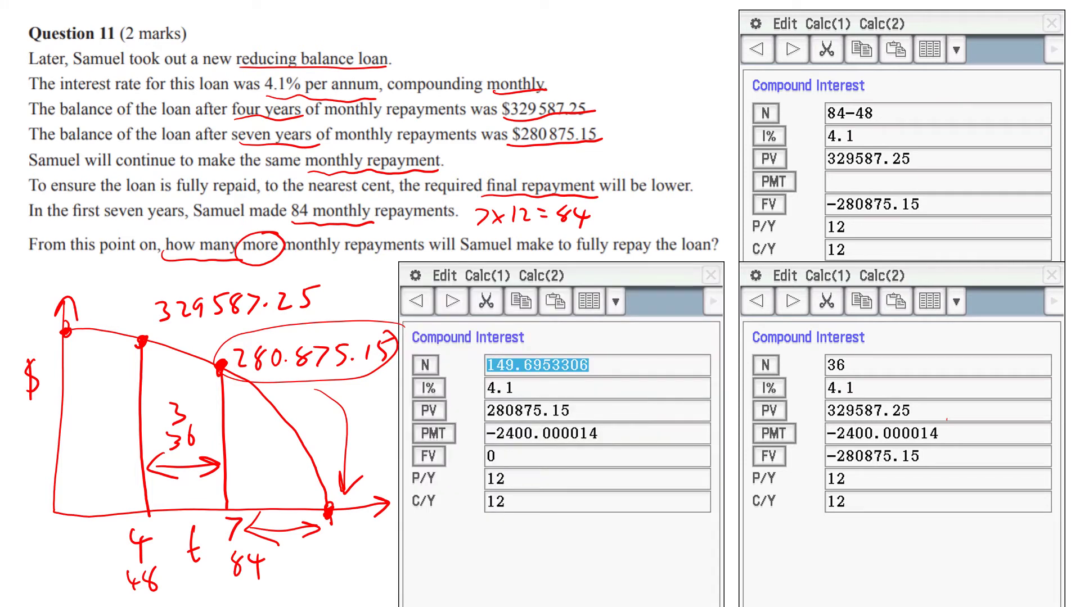
Strike out the payment's trailing 000014 and circle PV 280875.15 in the third panel
drag(547, 435, 605, 431)
mouse_move(583, 400)
mouse_down()
mouse_move(554, 395)
mouse_move(542, 422)
mouse_move(565, 400)
mouse_up()
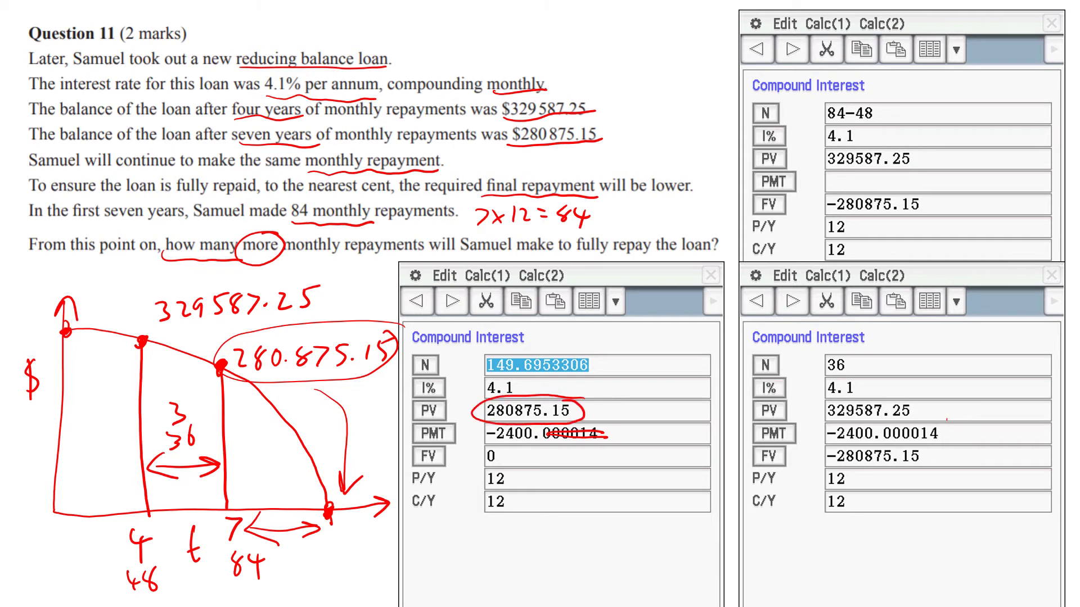
mouse_move(935, 449)
mouse_down()
mouse_move(836, 450)
mouse_move(939, 457)
mouse_move(918, 448)
mouse_up()
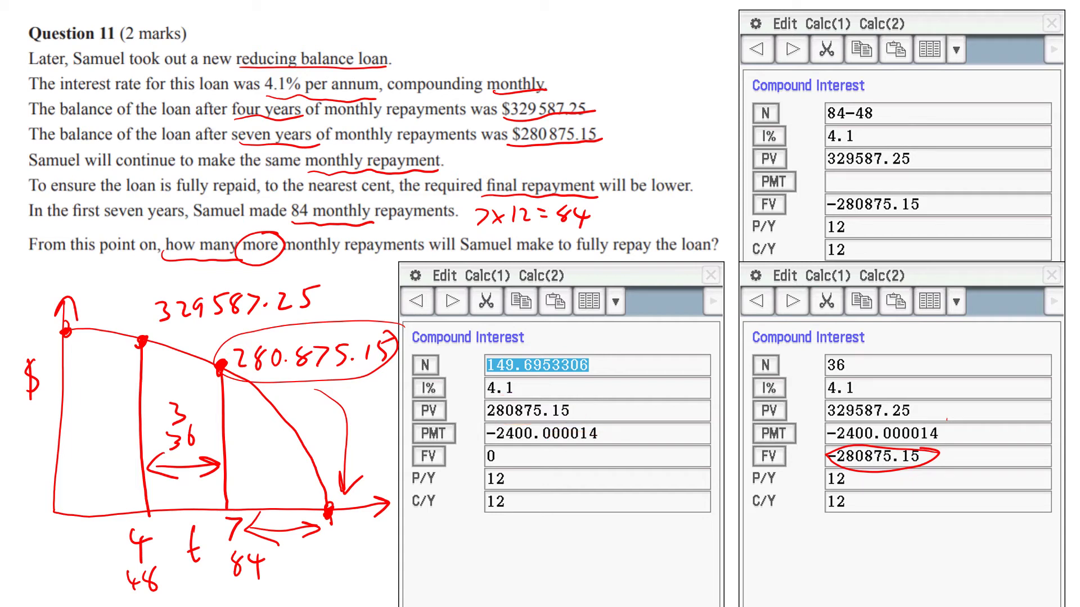
key(ctrl+z)
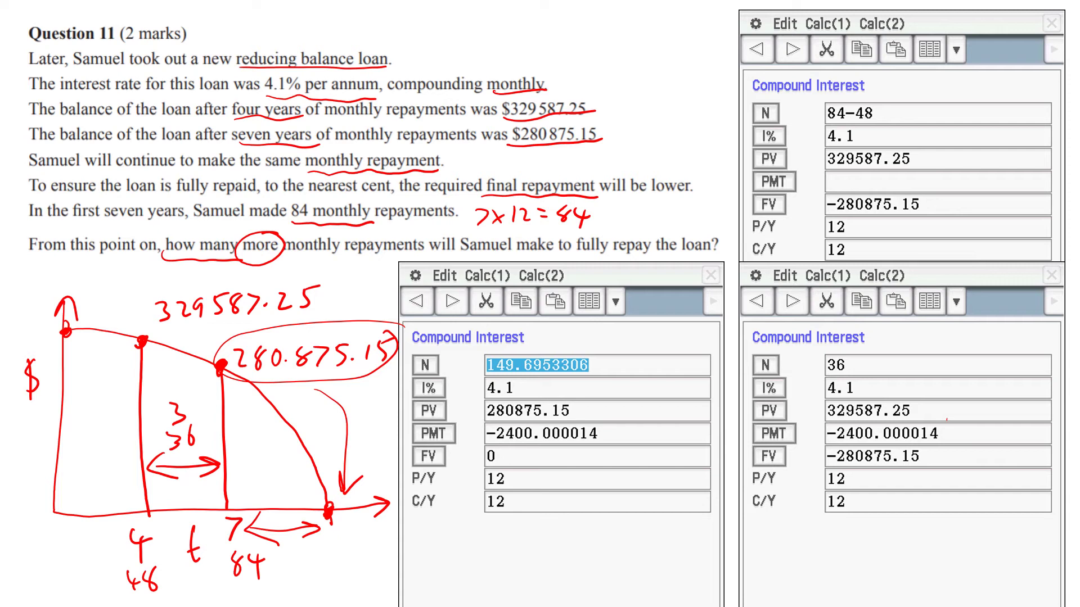
Circle the N value 149.6953306 and write 150 beside it
mouse_move(609, 352)
mouse_down()
mouse_move(598, 379)
mouse_move(585, 342)
mouse_move(640, 367)
mouse_up()
mouse_move(656, 347)
mouse_down()
mouse_move(653, 366)
mouse_move(676, 344)
mouse_up()
drag(691, 345, 690, 344)
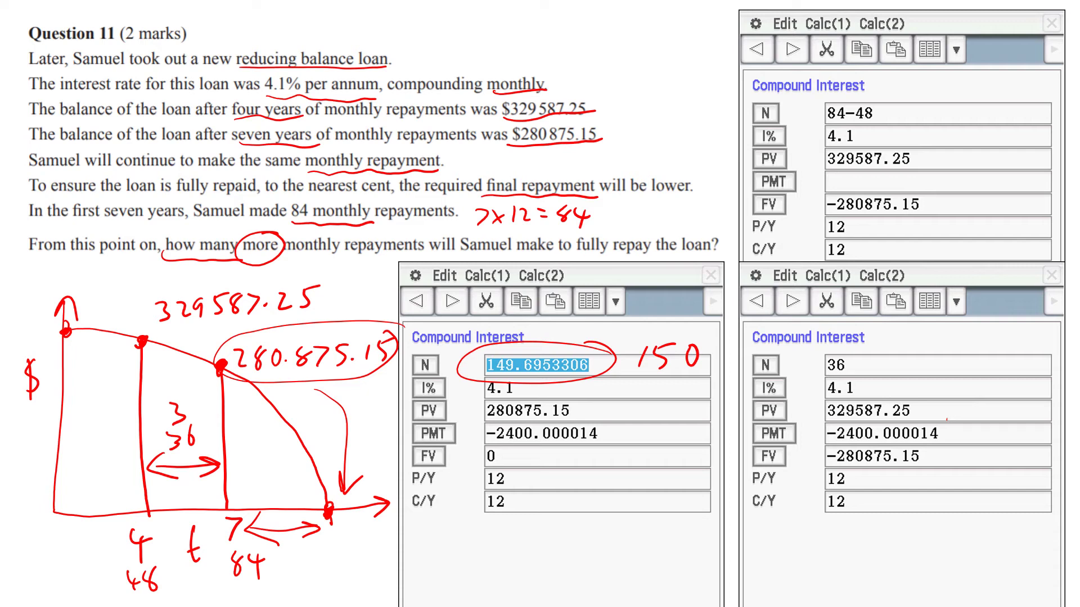
Circle PMT -2400.000014, then write 149.001 below the third panel and cross it out
mouse_move(609, 421)
mouse_down()
mouse_move(577, 409)
mouse_move(591, 466)
mouse_move(610, 421)
mouse_up()
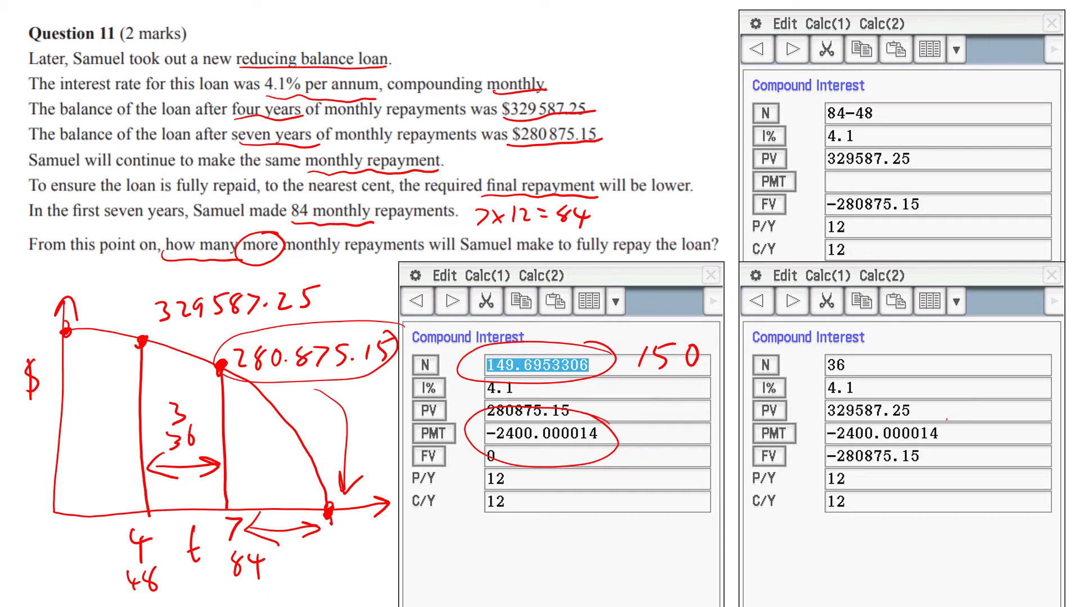
mouse_move(496, 524)
mouse_down()
mouse_move(494, 546)
mouse_move(529, 537)
mouse_up()
mouse_move(541, 526)
mouse_down()
mouse_move(543, 549)
mouse_move(574, 528)
mouse_up()
click(558, 543)
mouse_move(592, 528)
mouse_down()
mouse_move(589, 543)
mouse_move(597, 525)
mouse_up()
drag(610, 524, 610, 548)
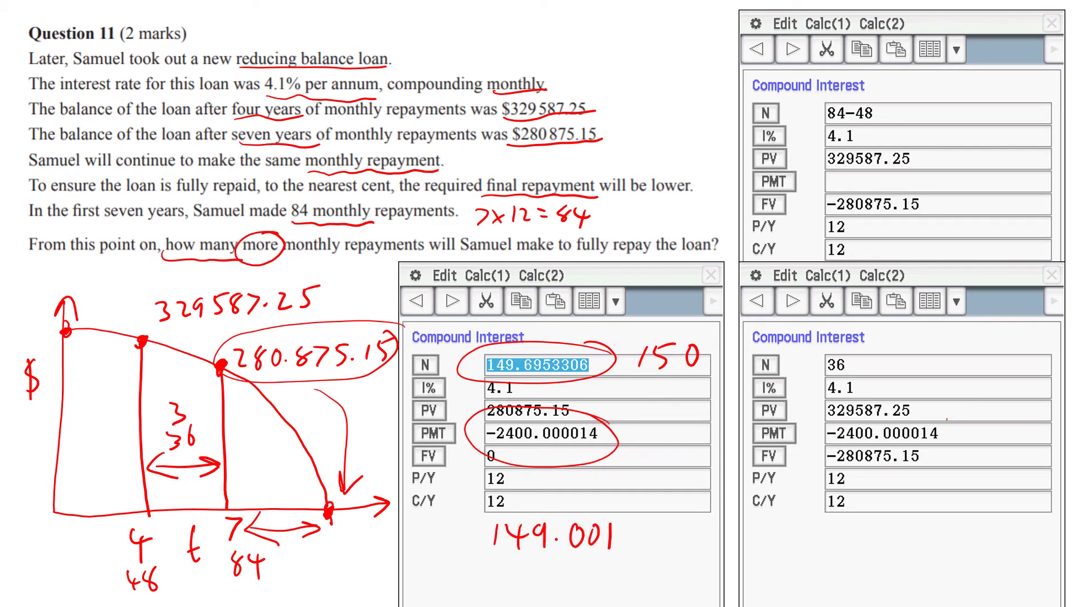
drag(485, 513, 628, 542)
drag(508, 548, 628, 529)
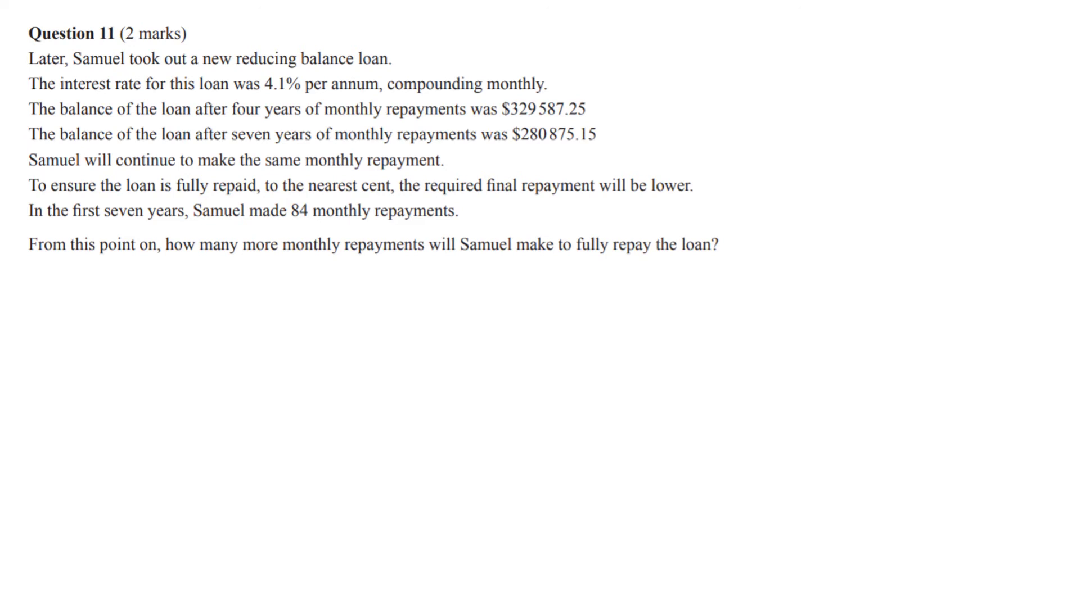
Circle the phrase 'The required final repayment will be lower' in red
mouse_move(691, 166)
mouse_down()
mouse_move(545, 153)
mouse_move(444, 211)
mouse_move(704, 188)
mouse_move(683, 166)
mouse_up()
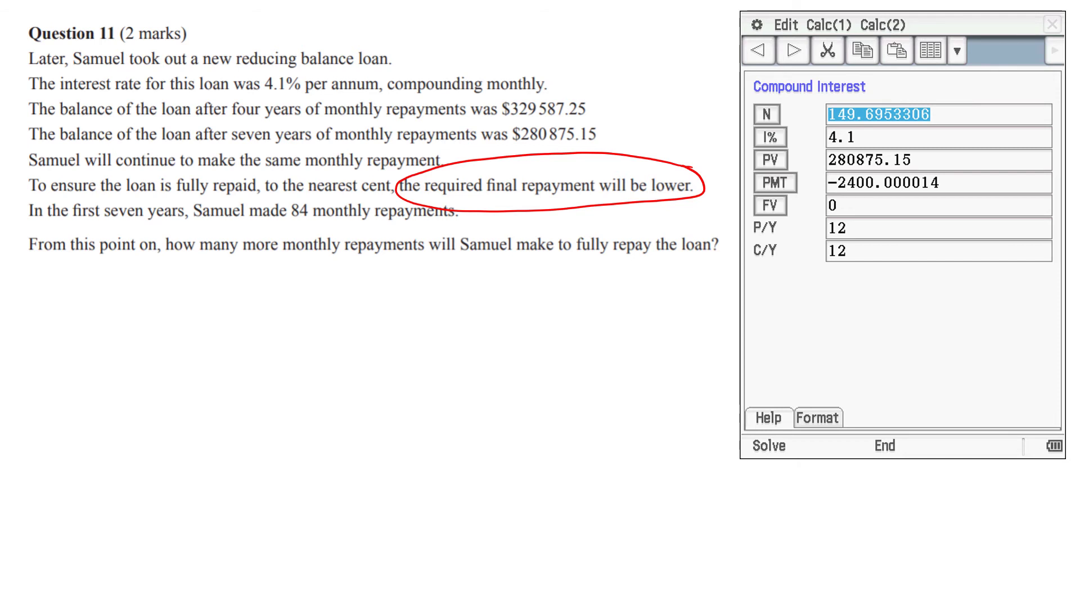
Draw $ and t axes and sketch a decreasing balance curve
mouse_move(128, 302)
mouse_down()
mouse_move(124, 525)
mouse_move(428, 528)
mouse_move(406, 551)
mouse_move(132, 298)
mouse_move(146, 319)
mouse_up()
drag(80, 353, 76, 383)
drag(300, 545, 305, 574)
drag(291, 563, 310, 556)
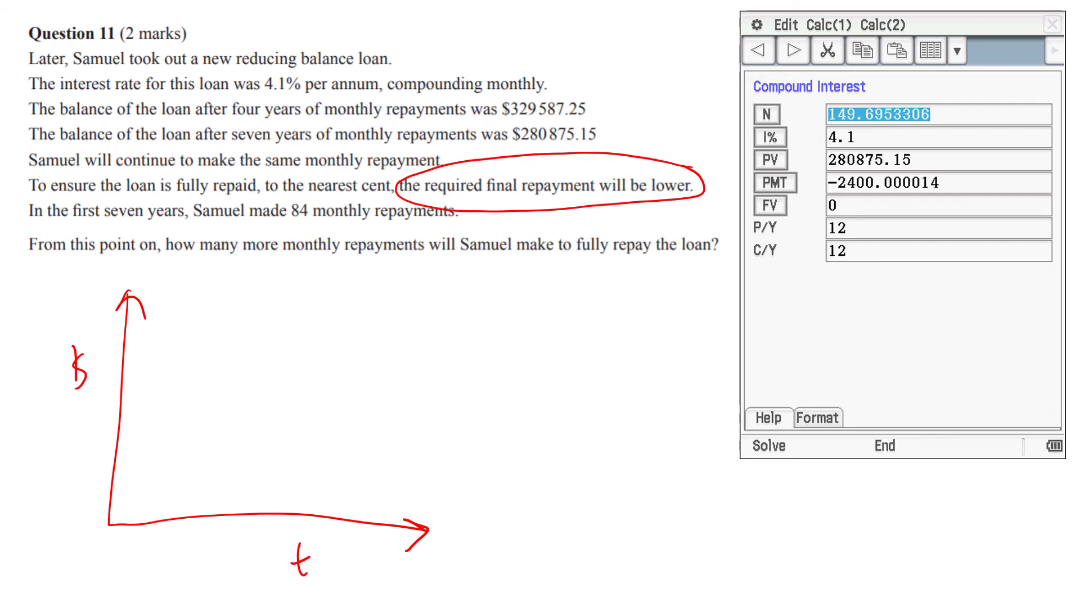
mouse_move(126, 321)
mouse_down()
mouse_move(265, 349)
mouse_move(419, 509)
mouse_move(420, 527)
mouse_up()
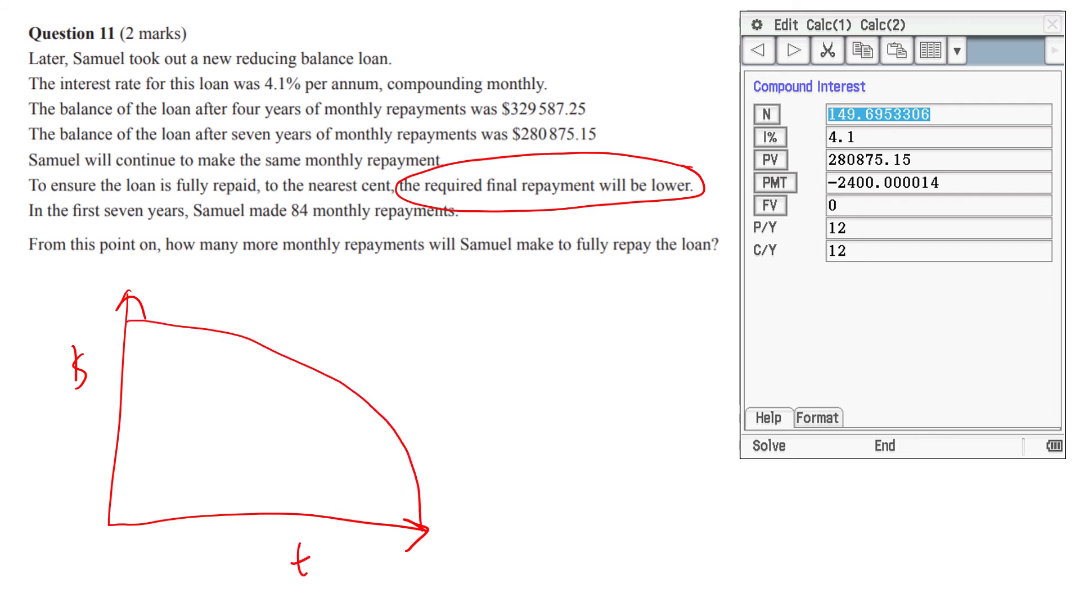
Mark the curve's starting point and label it 280875.15
mouse_move(134, 316)
mouse_down()
mouse_move(128, 323)
mouse_move(191, 290)
mouse_move(233, 303)
mouse_up()
mouse_move(253, 281)
mouse_down()
mouse_move(249, 299)
mouse_move(268, 275)
mouse_move(291, 297)
mouse_up()
click(279, 293)
drag(307, 277, 304, 298)
drag(308, 275, 320, 272)
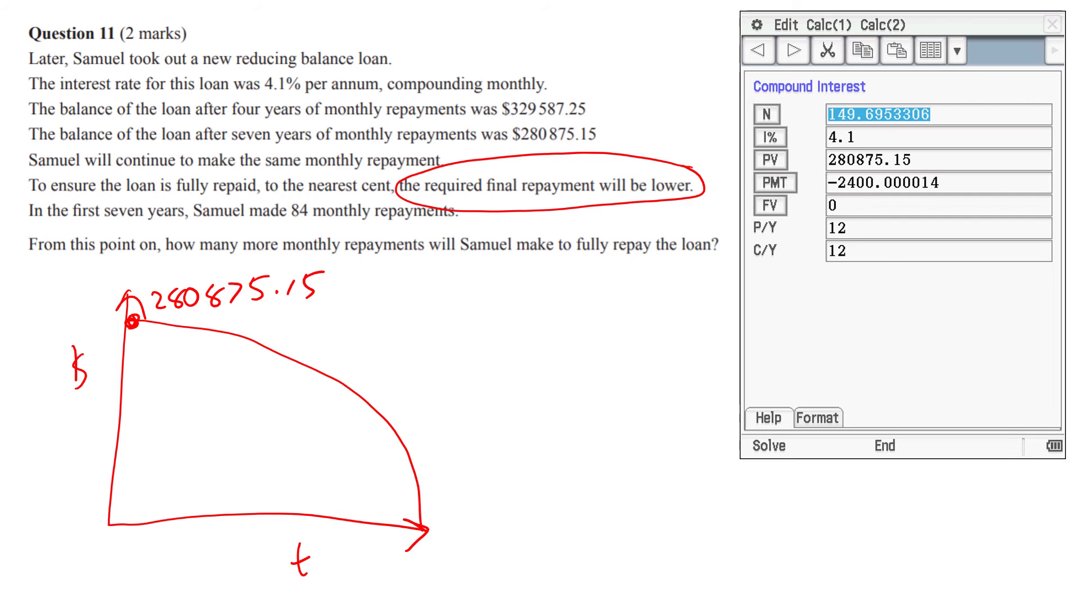
Circle N 149.6953306, mark the final payment at the curve's end and label 149
mouse_move(942, 102)
mouse_down()
mouse_move(844, 127)
mouse_move(930, 86)
mouse_up()
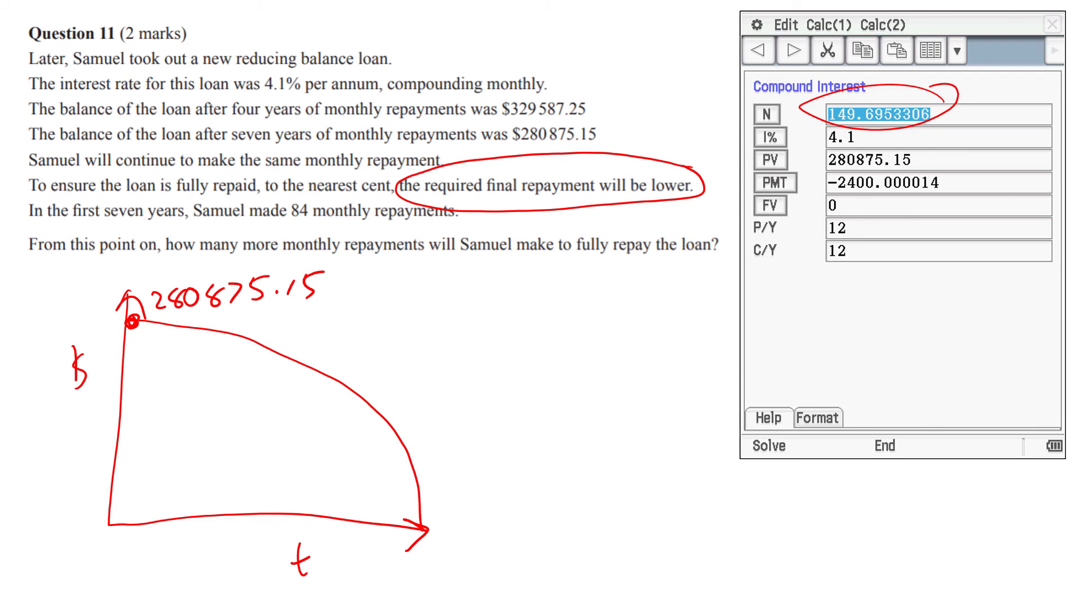
mouse_move(417, 483)
mouse_down()
mouse_move(406, 517)
mouse_move(370, 558)
mouse_move(388, 552)
mouse_up()
mouse_move(384, 540)
mouse_down()
mouse_move(384, 559)
mouse_move(394, 555)
mouse_up()
mouse_move(417, 483)
mouse_down()
mouse_move(406, 516)
mouse_move(426, 479)
mouse_up()
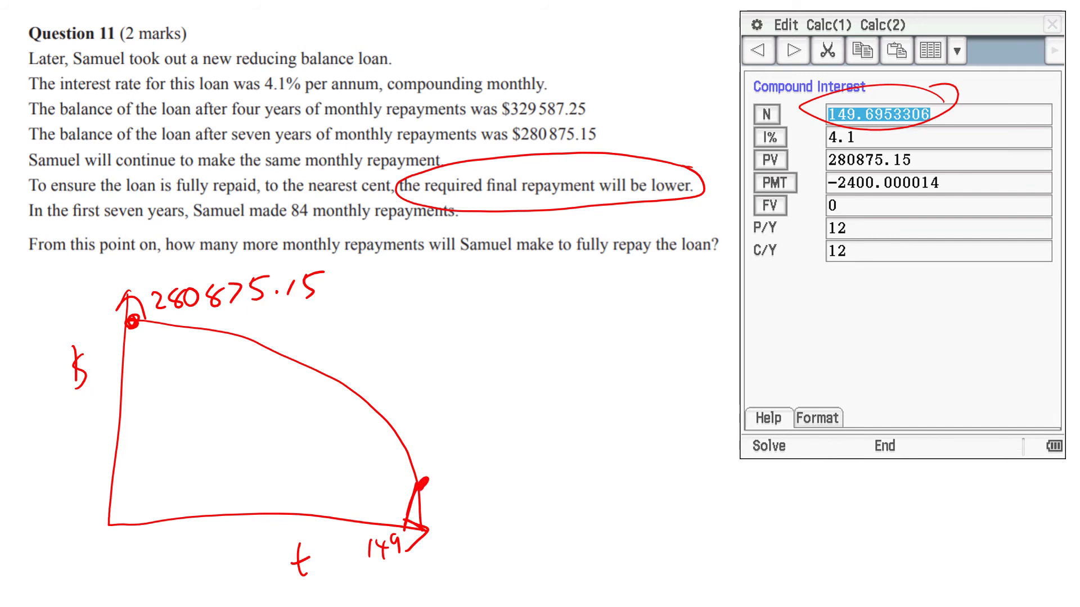
Erase the red circle around the payment count 149.6953306
key(ctrl+z)
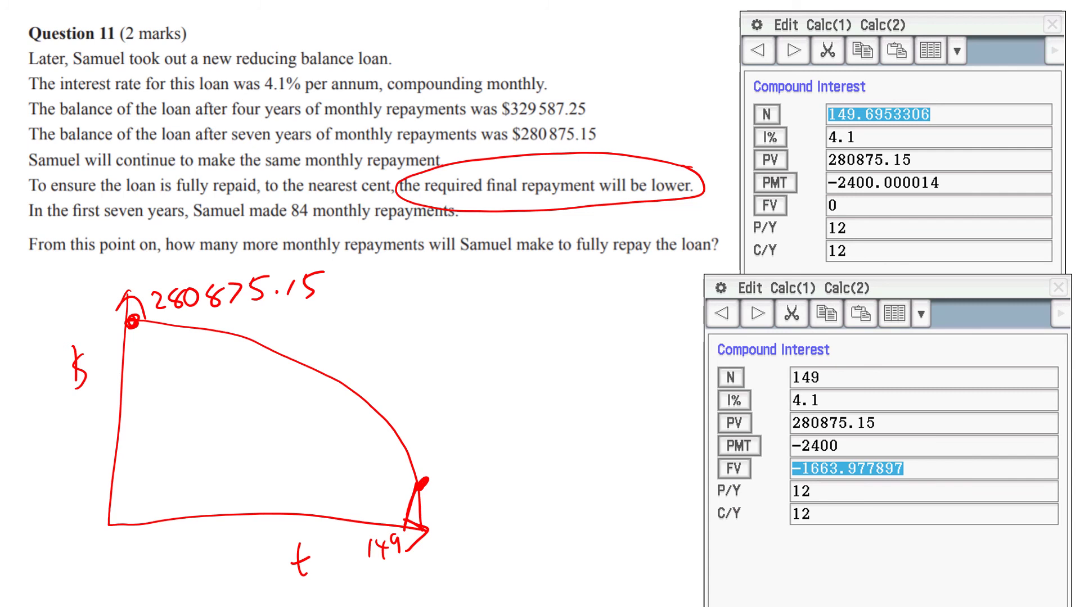
Write the remaining balance 1663 at the curve's end, then circle PV 1663.98 and N = 1
drag(438, 461, 437, 479)
mouse_move(455, 452)
mouse_down()
mouse_move(452, 467)
mouse_move(471, 476)
mouse_move(515, 471)
mouse_move(534, 449)
mouse_up()
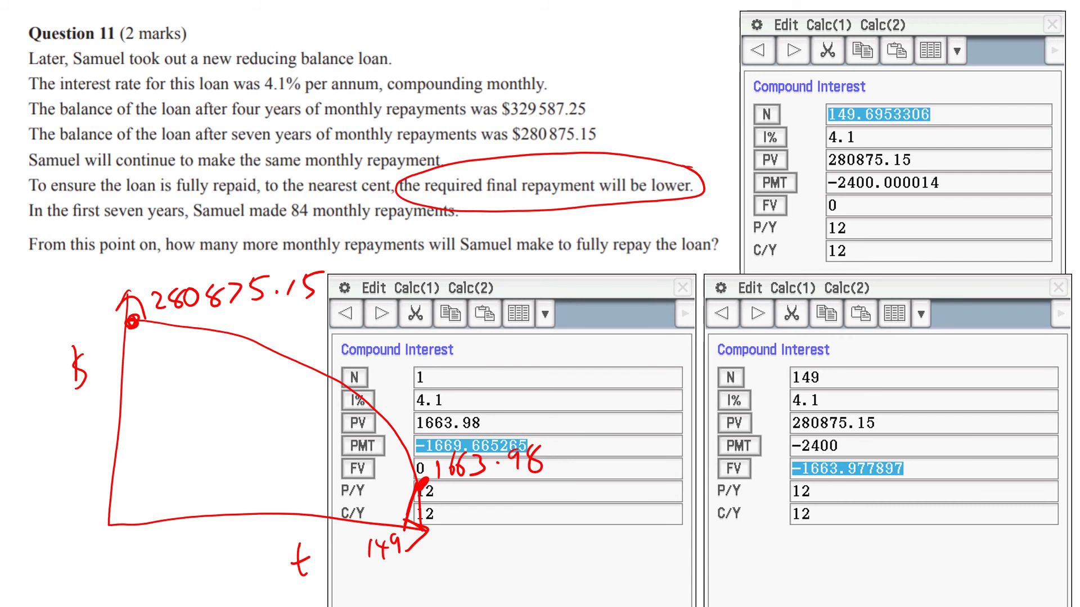
drag(481, 409, 485, 416)
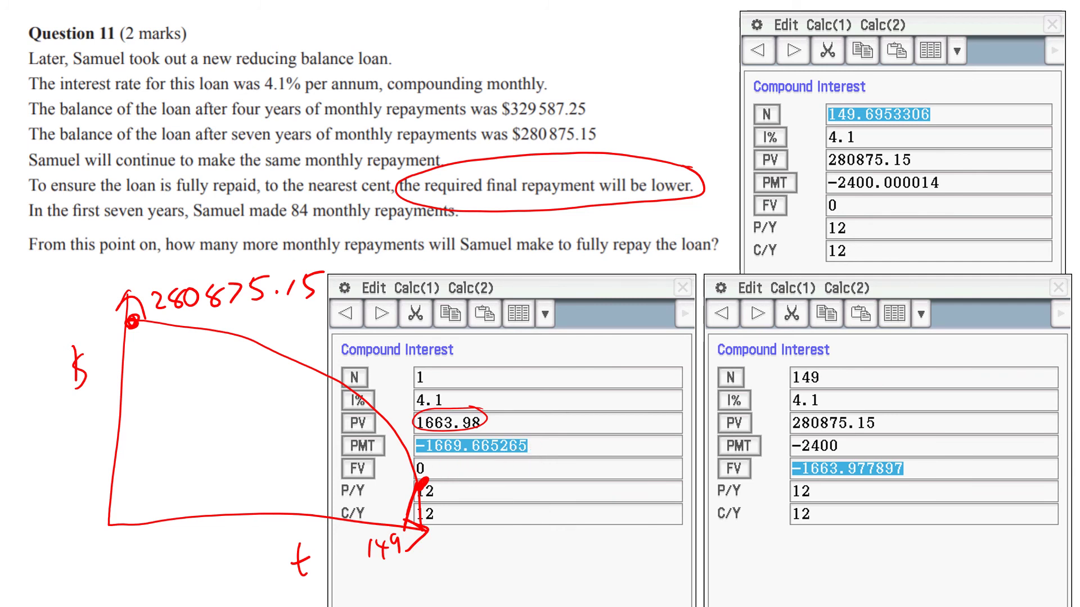
drag(433, 364, 426, 363)
Replace the old circles with ones around PMT -1669.665265 and N 149.6953306
key(ctrl+z)
key(ctrl+z)
mouse_move(538, 437)
mouse_down()
mouse_move(453, 437)
mouse_move(428, 458)
mouse_move(537, 447)
mouse_move(523, 438)
mouse_up()
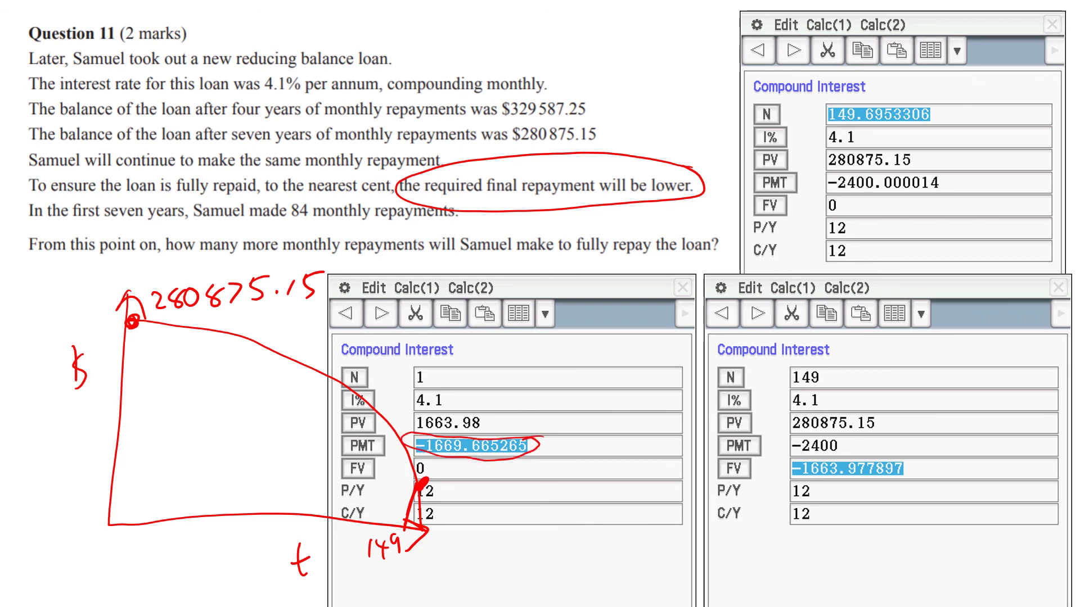
mouse_move(948, 94)
mouse_down()
mouse_move(888, 136)
mouse_move(944, 92)
mouse_up()
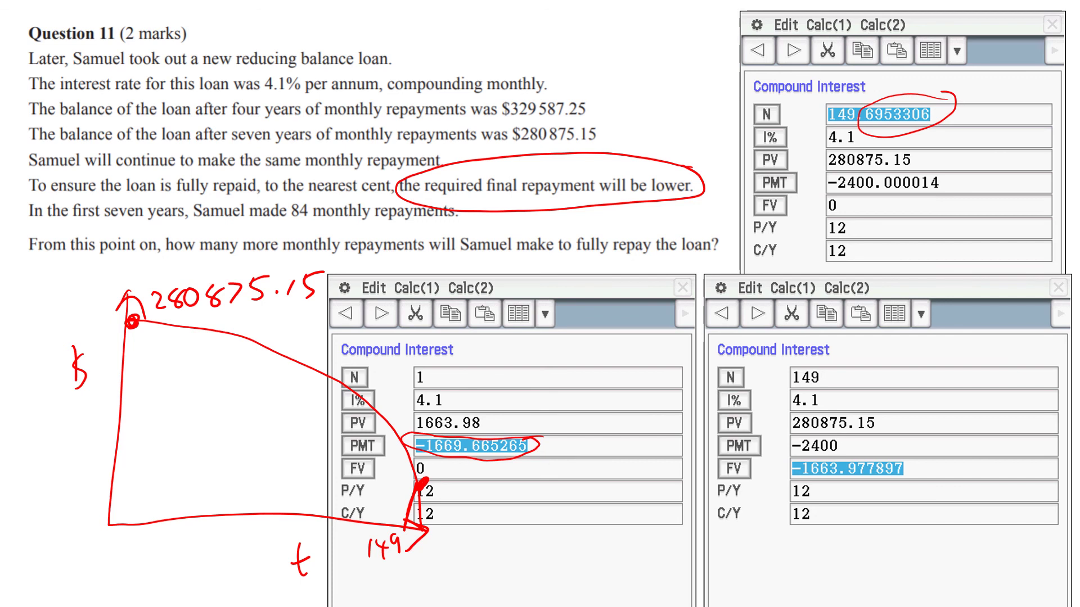
Handwrite the final repayment as $1669.67
mouse_move(553, 342)
mouse_down()
mouse_move(553, 364)
mouse_move(570, 353)
mouse_move(617, 362)
mouse_up()
drag(623, 353, 663, 359)
drag(542, 338, 532, 378)
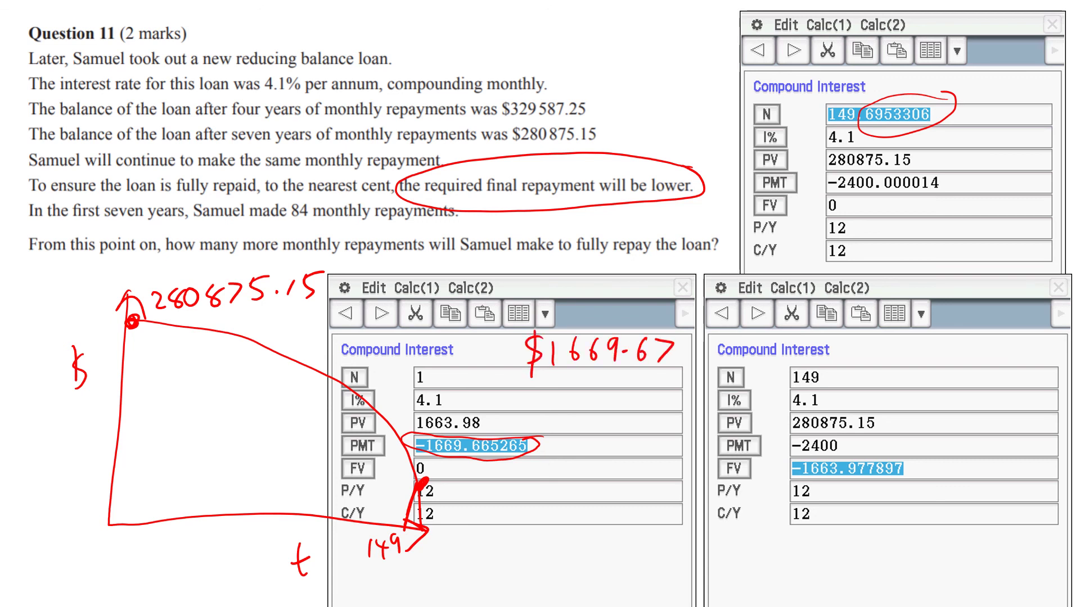